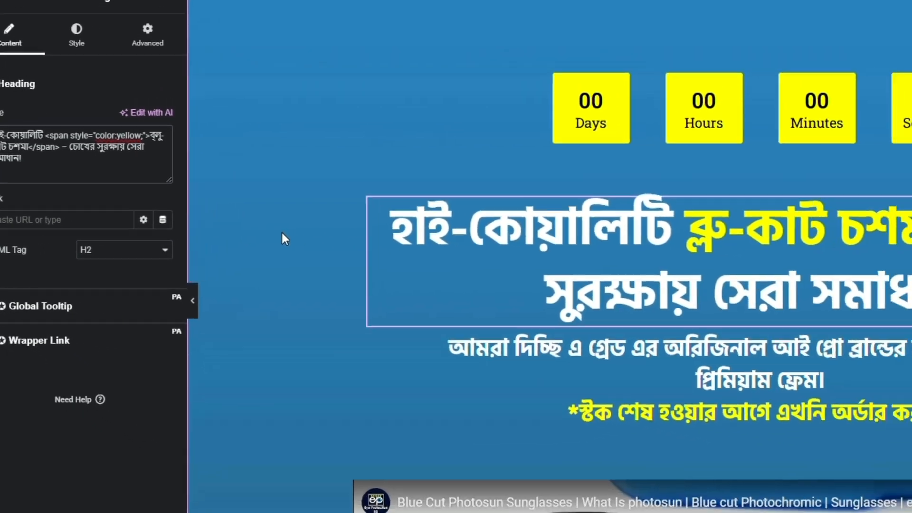
# Replace the text of the button below the video with "এখনই অর্ডার করুন!" copied from the document.
pyautogui.scroll(-10, 180, 242)
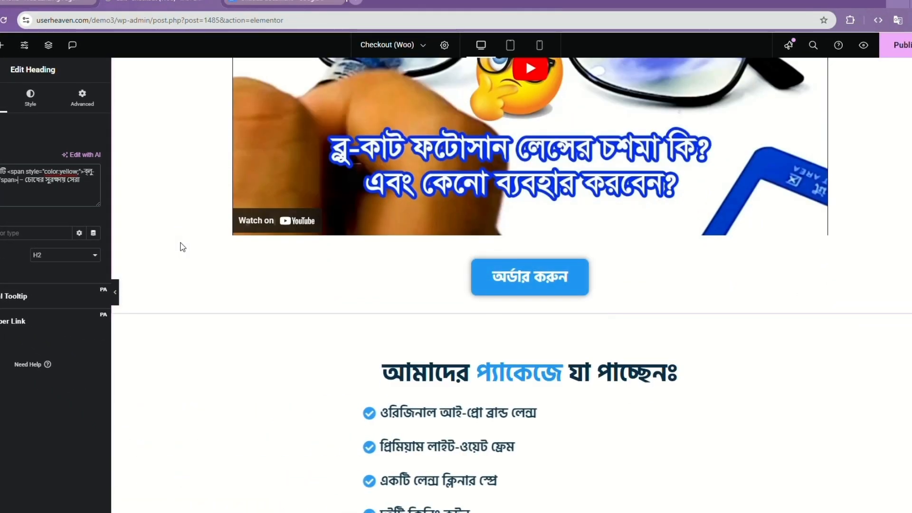
pyautogui.scroll(-1, 180, 246)
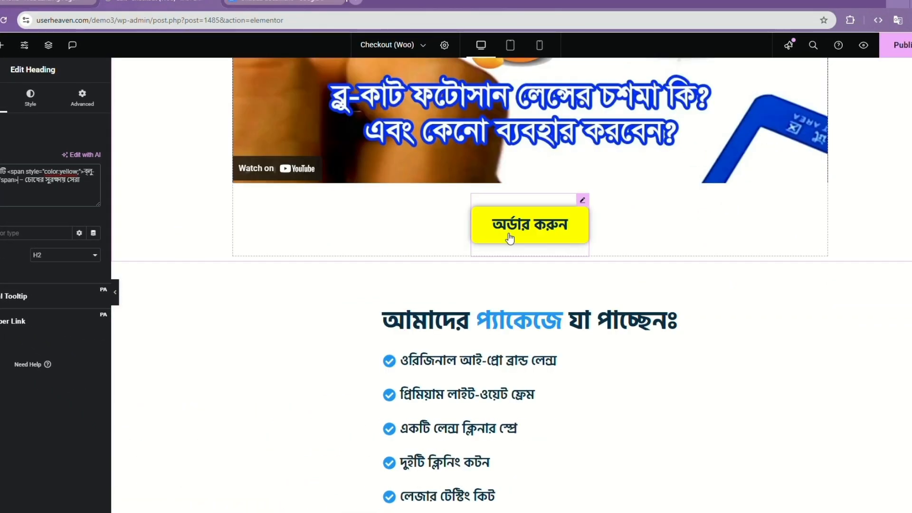
pyautogui.click(583, 203)
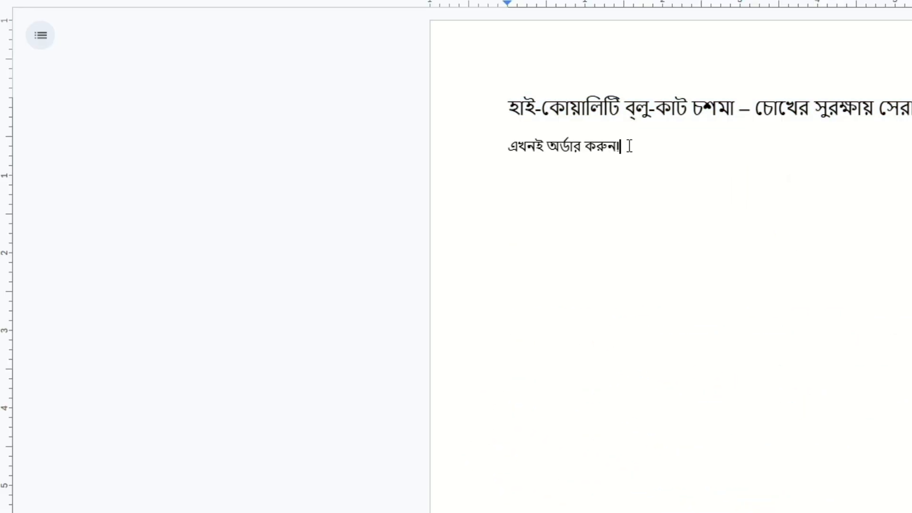
pyautogui.moveTo(629, 145); pyautogui.dragTo(493, 145)
pyautogui.hotkey('ctrl', 'c')
pyautogui.hotkey('ctrl', 'a')
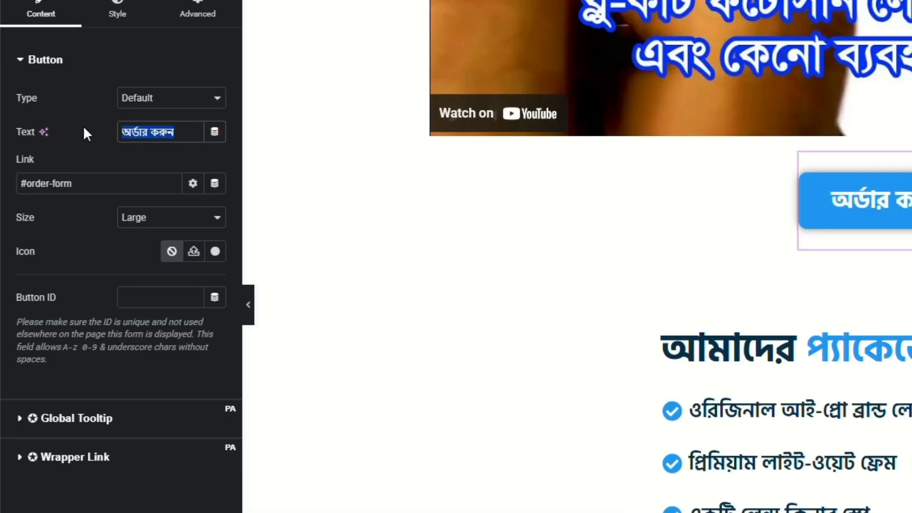
pyautogui.hotkey('ctrl', 'v')
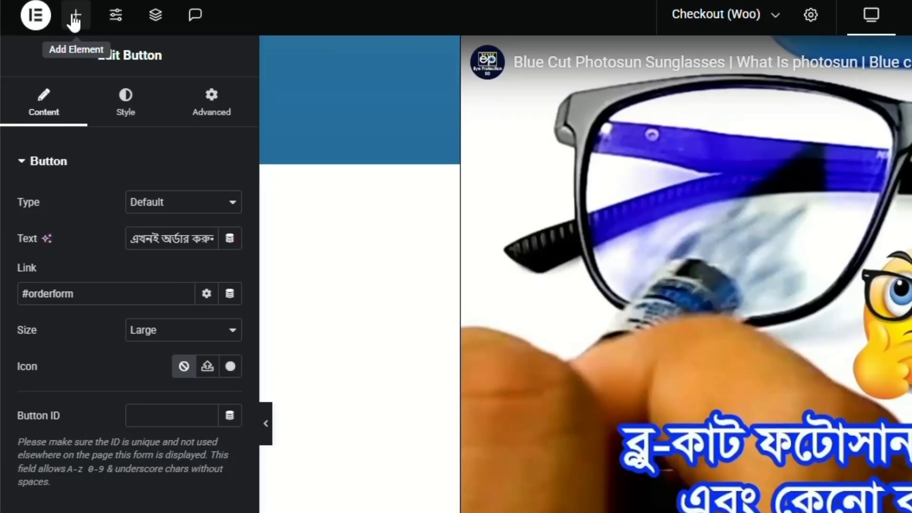
# Add an Image widget between the video and the order button.
pyautogui.click(74, 17)
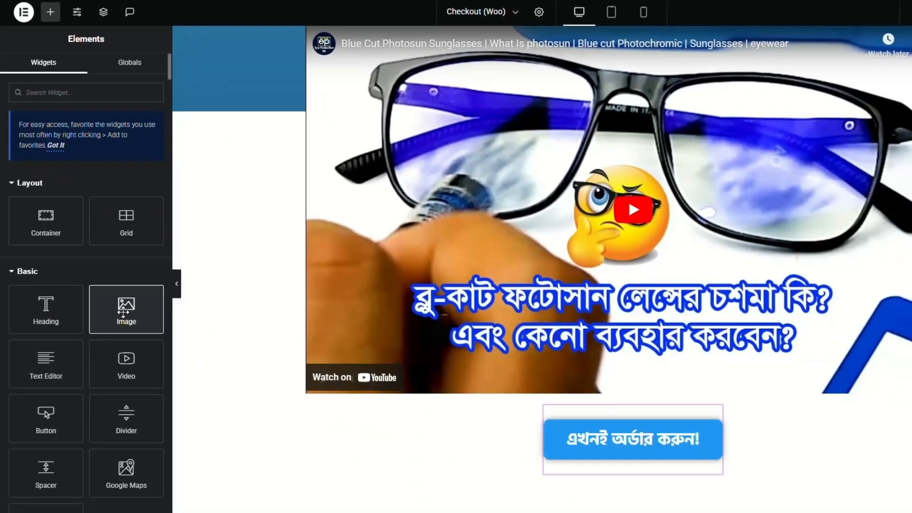
pyautogui.moveTo(123, 312); pyautogui.dragTo(604, 361)
pyautogui.scroll(-5, 613, 342)
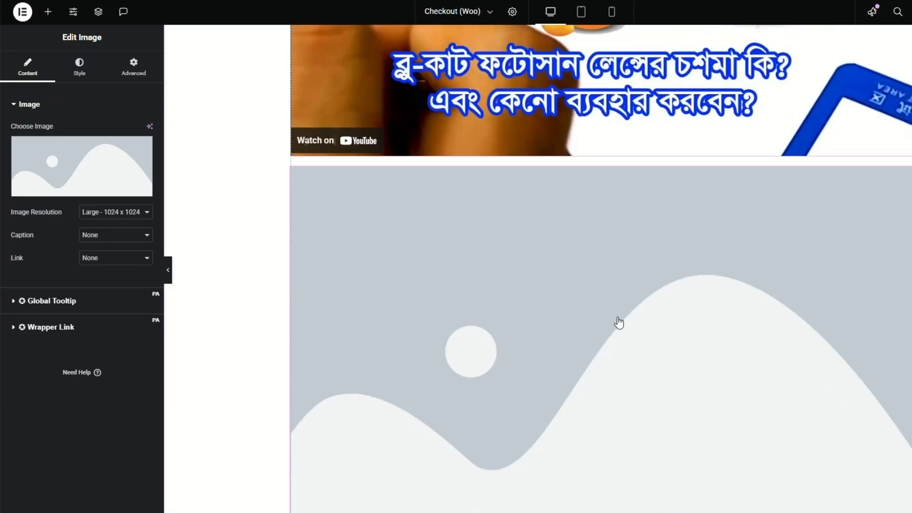
pyautogui.scroll(-1, 618, 320)
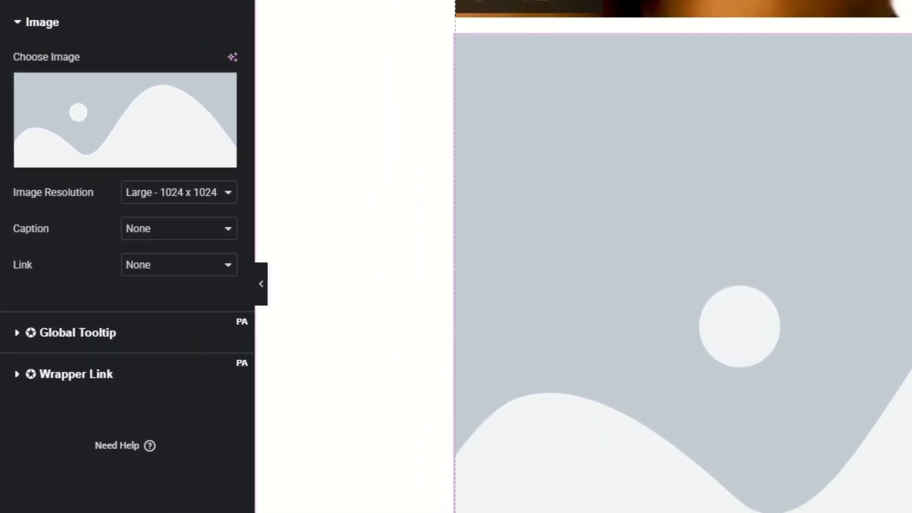
# Upload the Blue Cut Glasses picture from the Downloads folder into the image widget and publish the page.
pyautogui.moveTo(86, 169)
pyautogui.click(135, 128)
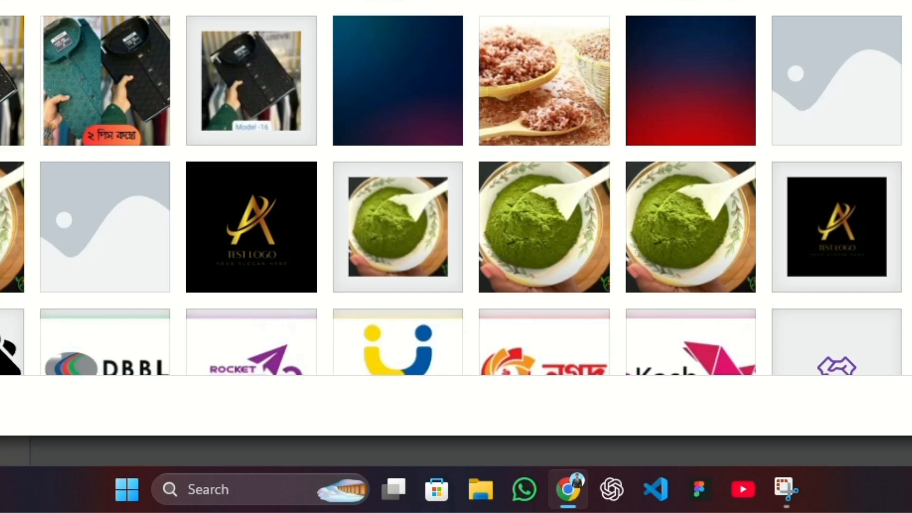
pyautogui.click(480, 489)
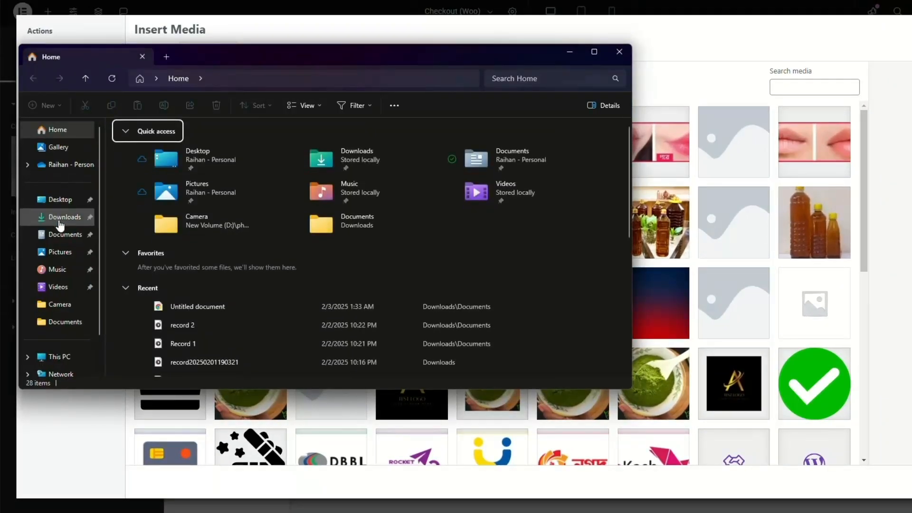
pyautogui.click(59, 220)
pyautogui.scroll(-5, 256, 228)
pyautogui.click(196, 228)
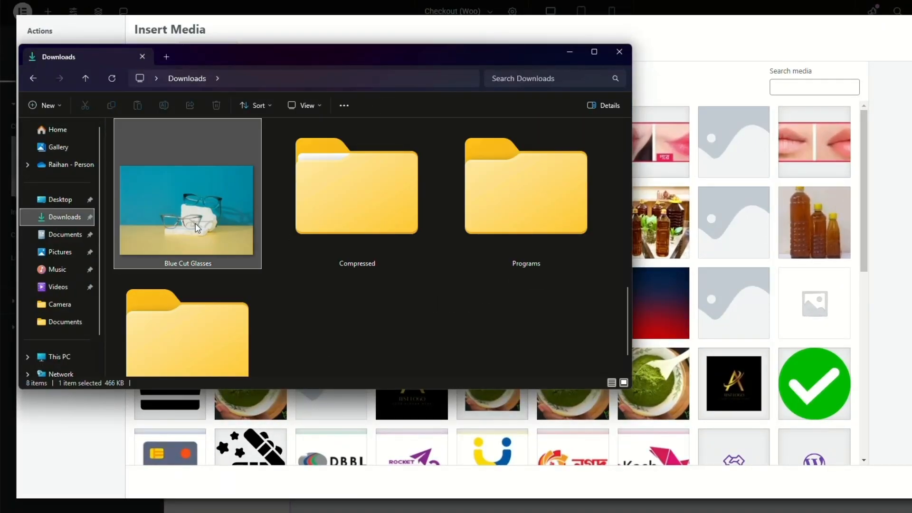
pyautogui.moveTo(197, 228); pyautogui.dragTo(790, 248)
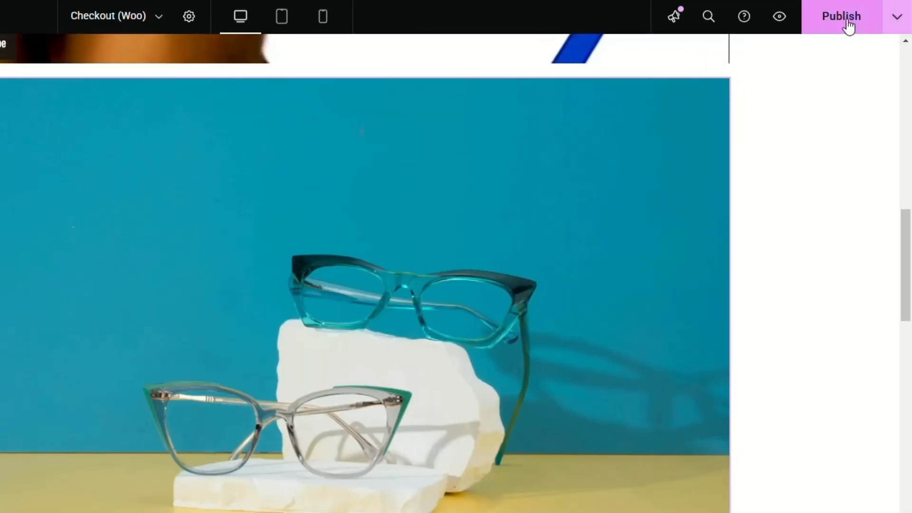
pyautogui.click(848, 26)
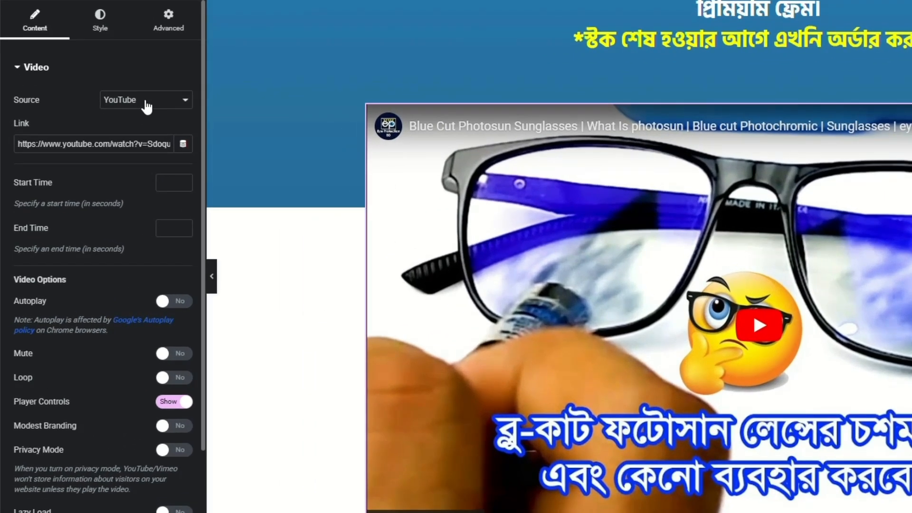
# Set the page video's source to YouTube and select its link.
pyautogui.click(117, 136)
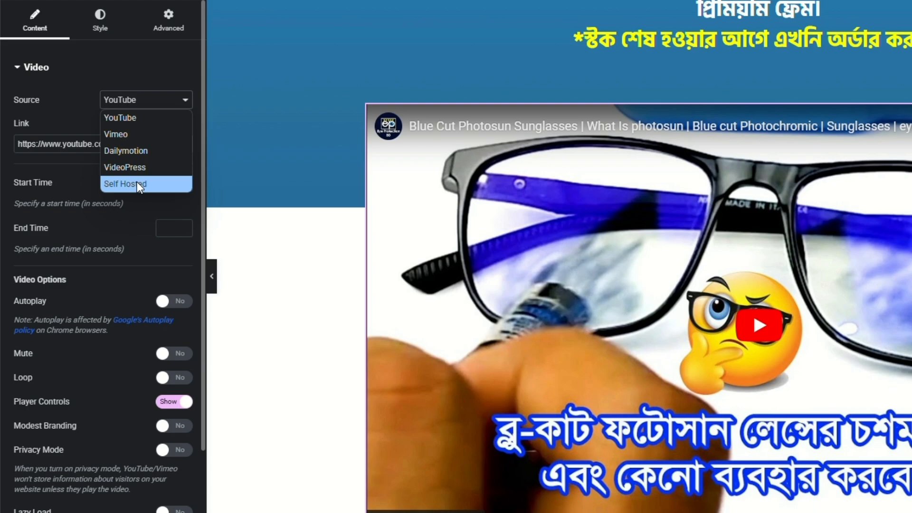
pyautogui.click(140, 118)
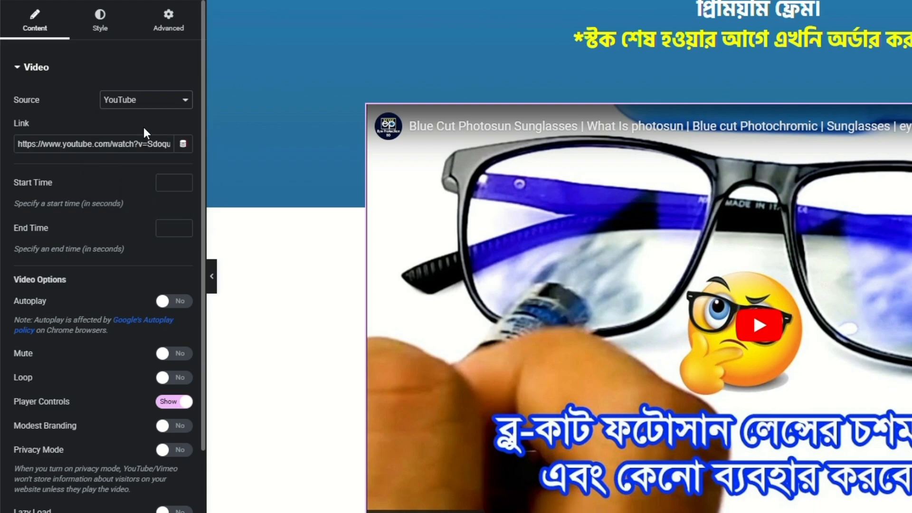
pyautogui.tripleClick(138, 144)
pyautogui.click(76, 101)
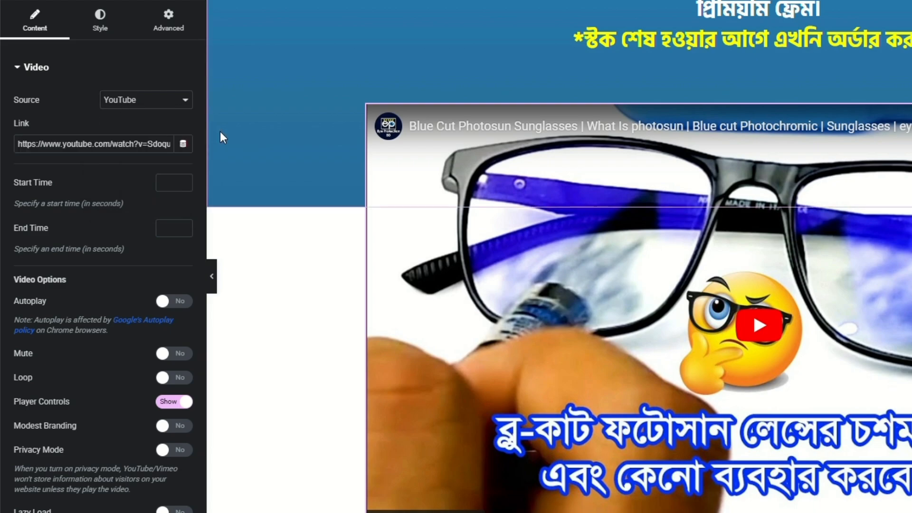
# Set the page video's source to Self Hosted and turn off the external URL option.
pyautogui.click(131, 101)
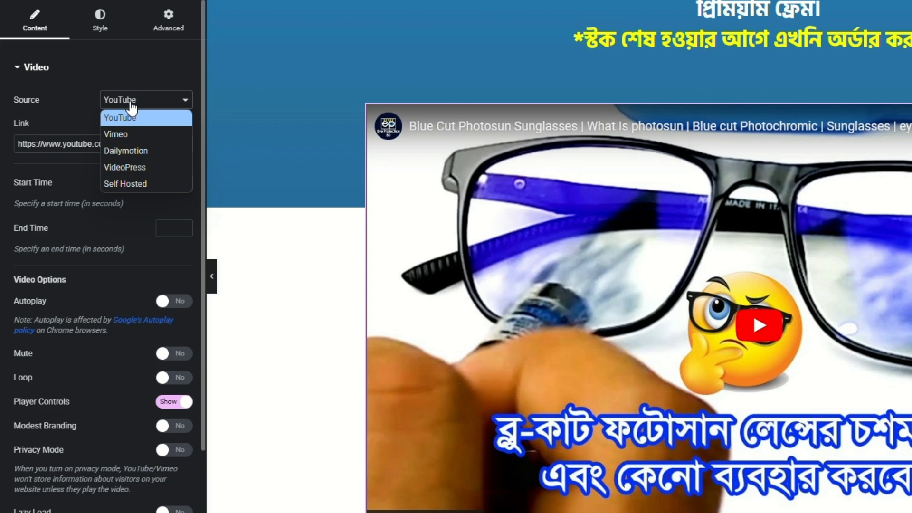
pyautogui.click(132, 184)
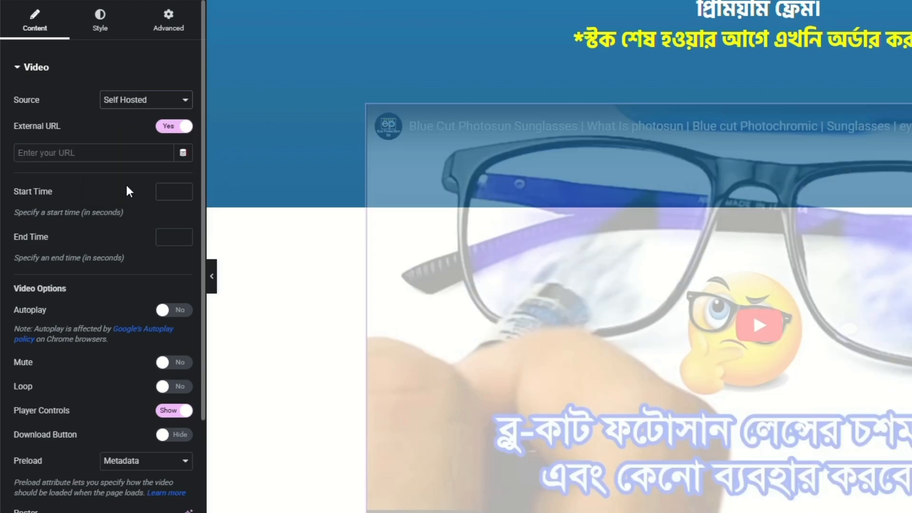
pyautogui.click(174, 127)
# Upload the "Bluecut vs Anti glare Lens" MP4 from the Video folder, insert it as the page video, and publish the page.
pyautogui.click(102, 197)
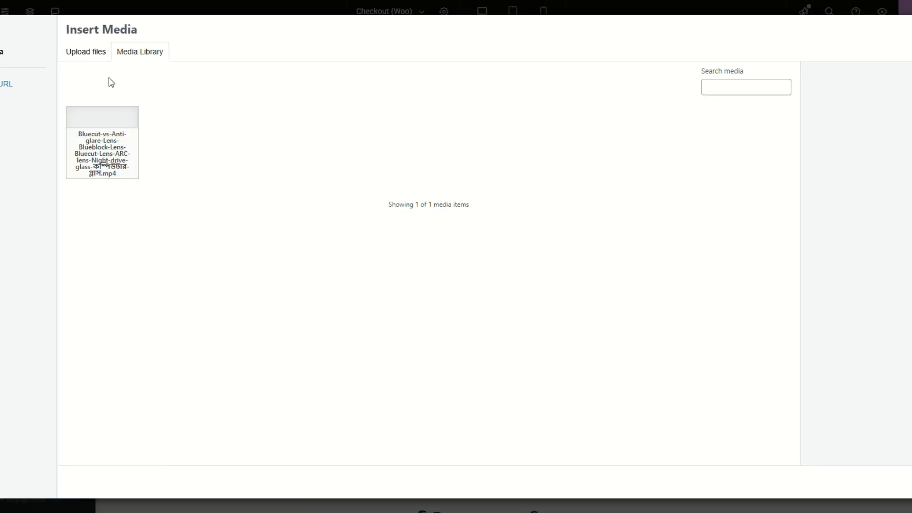
pyautogui.click(81, 53)
pyautogui.click(537, 237)
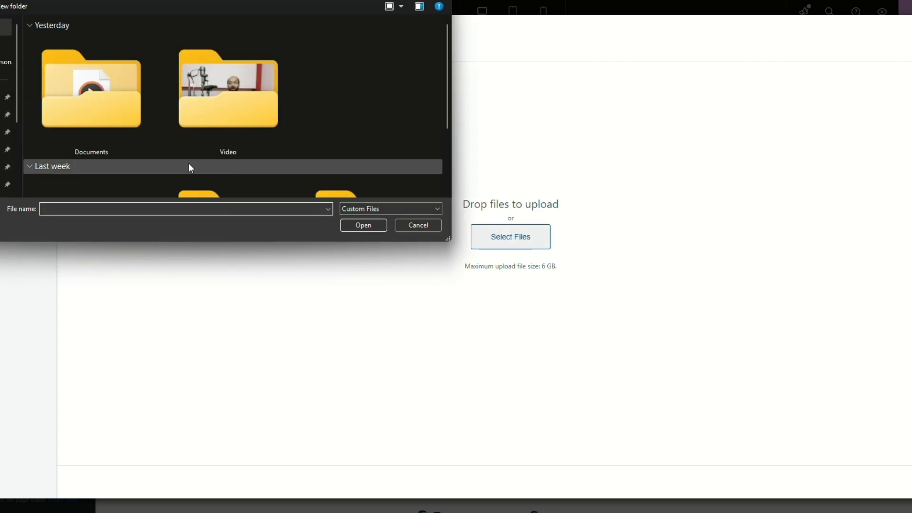
pyautogui.doubleClick(215, 84)
pyautogui.click(91, 52)
pyautogui.click(363, 226)
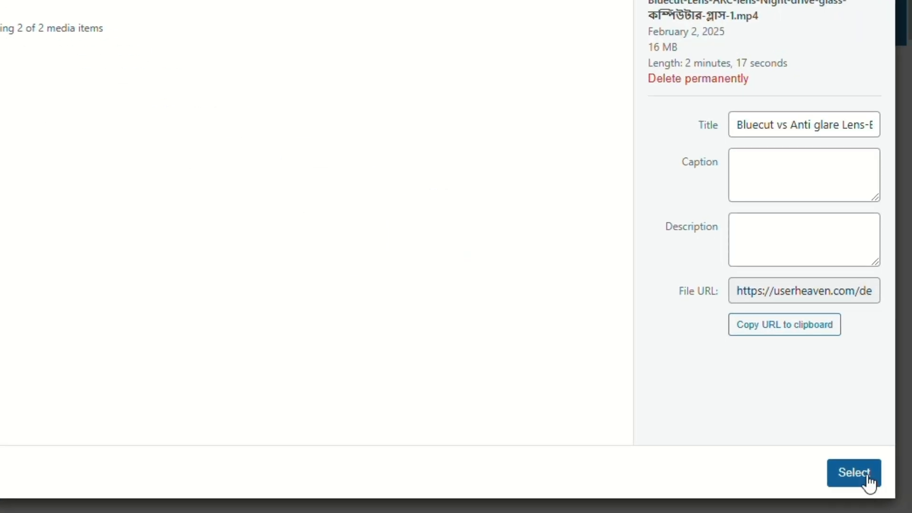
pyautogui.click(867, 478)
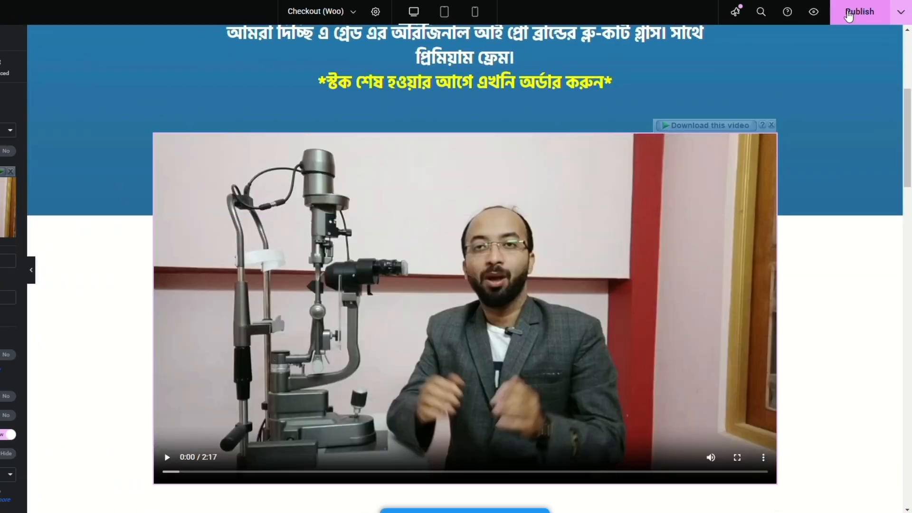
pyautogui.click(849, 15)
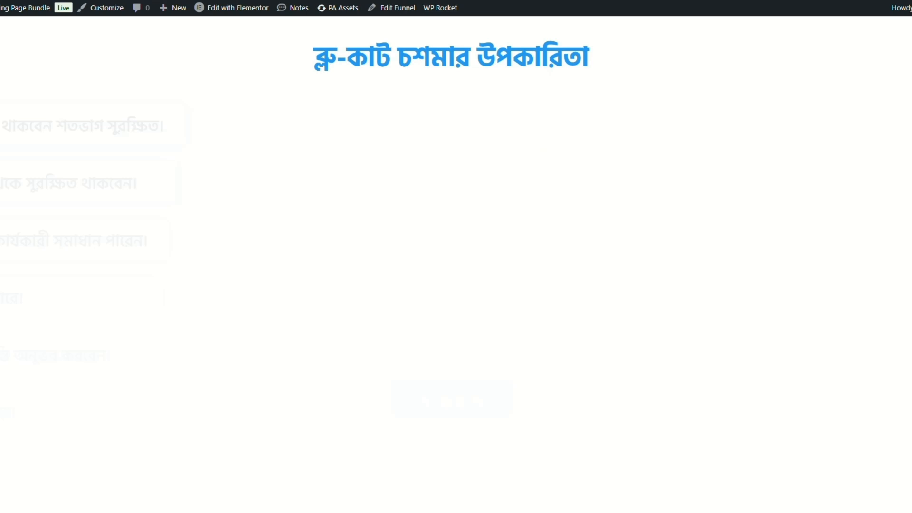
# Review the video section and order button on the live landing page.
pyautogui.scroll(-15, 576, 291)
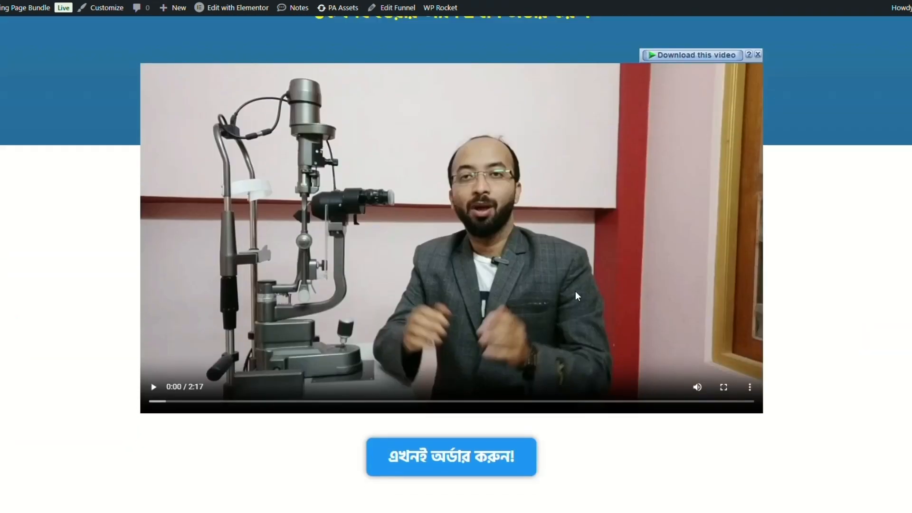
pyautogui.scroll(-1, 574, 283)
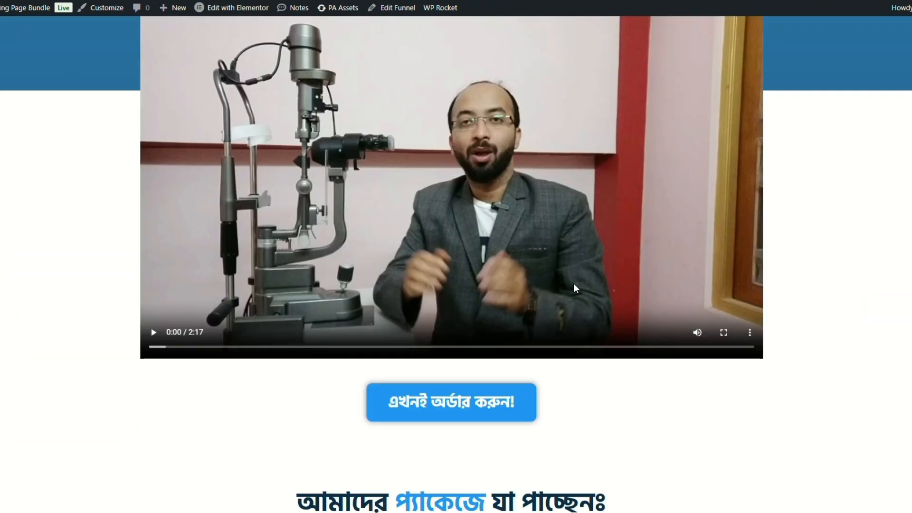
pyautogui.scroll(5, 831, 291)
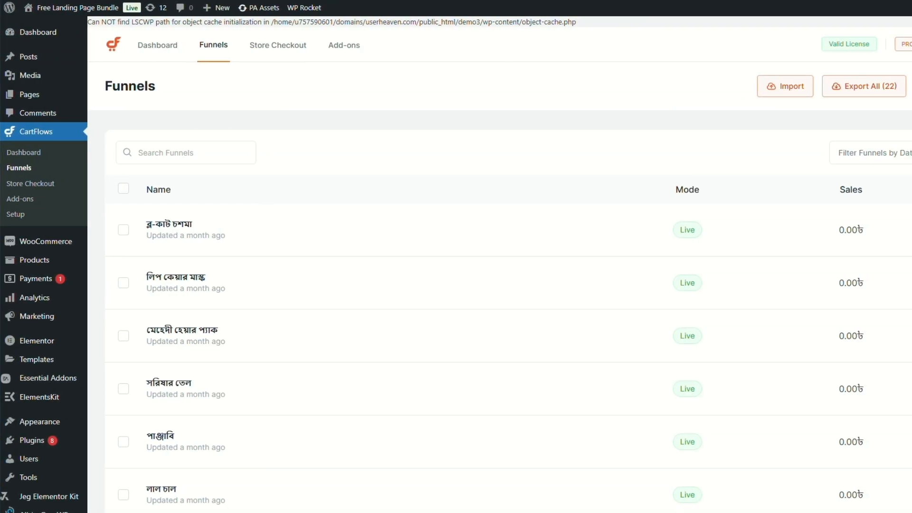
# Create a new WooCommerce product titled "Blue Cut Glass".
pyautogui.moveTo(43, 261)
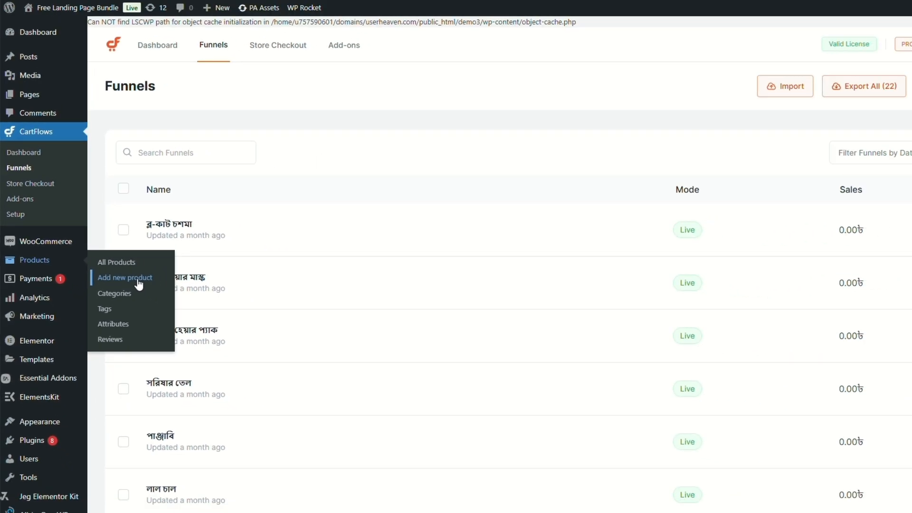
pyautogui.click(138, 279)
pyautogui.write('Bl')
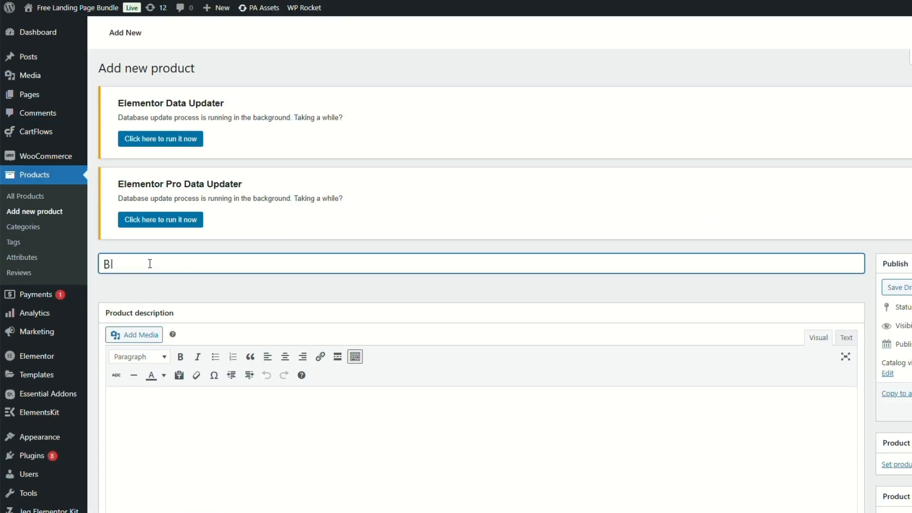
pyautogui.write('ue CUP')
pyautogui.press('BackSpace')
pyautogui.press('BackSpace')
# Set the product's regular price to 1550 and its sale price to 990.
pyautogui.scroll(-5, 267, 270)
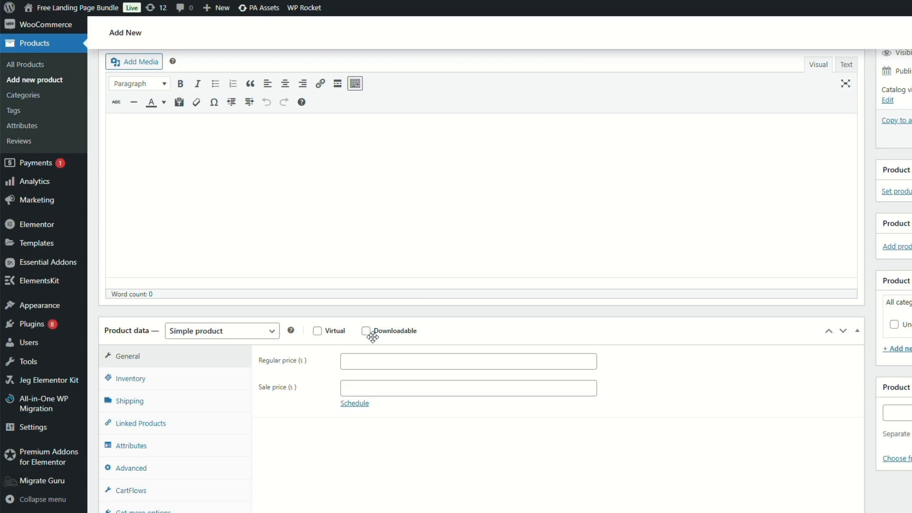
pyautogui.click(377, 365)
pyautogui.write('1550')
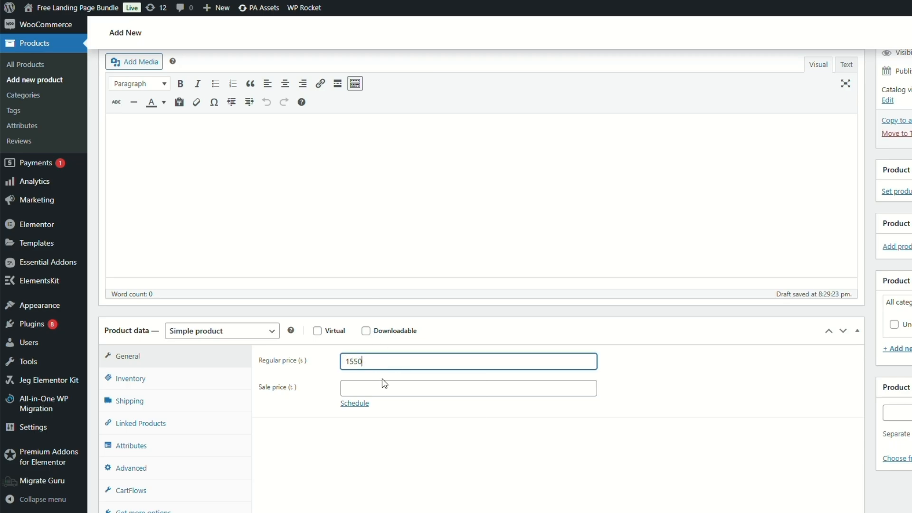
pyautogui.click(382, 383)
pyautogui.write('990')
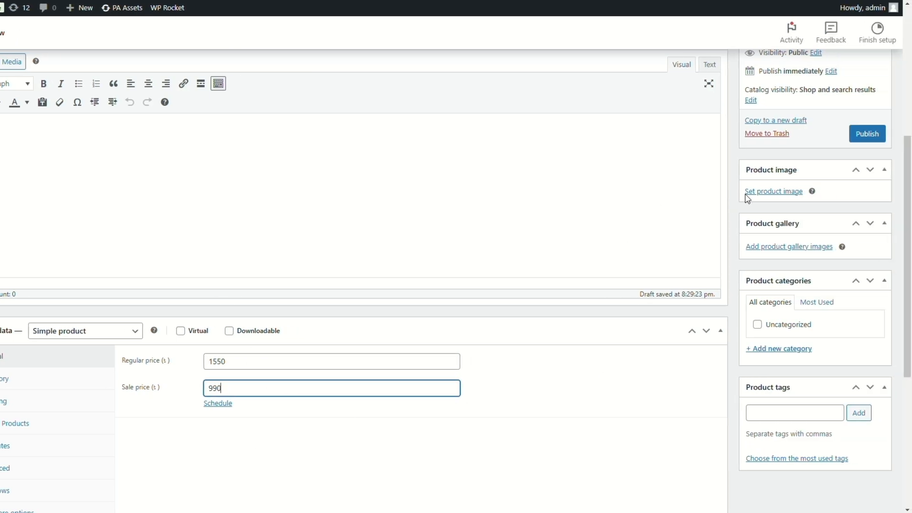
# Assign the Blue Cut Glasses picture from the media library as the product image and publish the product.
pyautogui.click(905, 191)
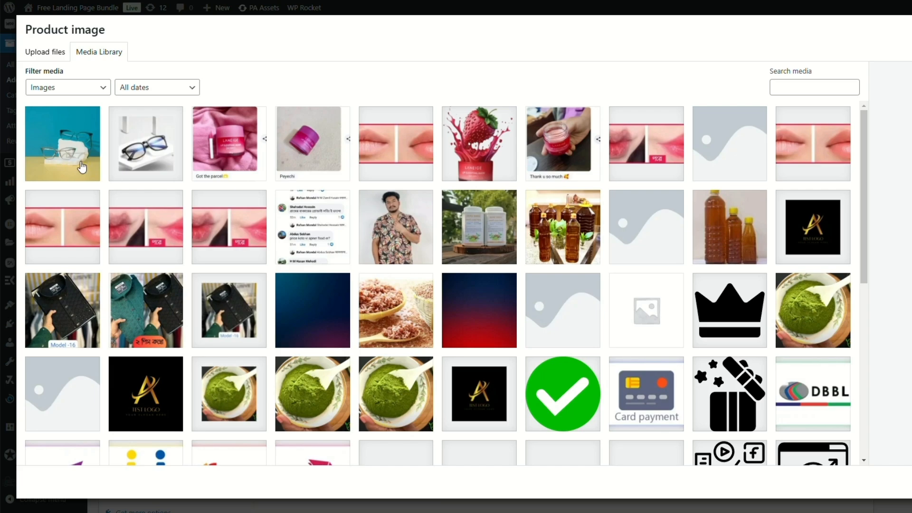
pyautogui.click(81, 168)
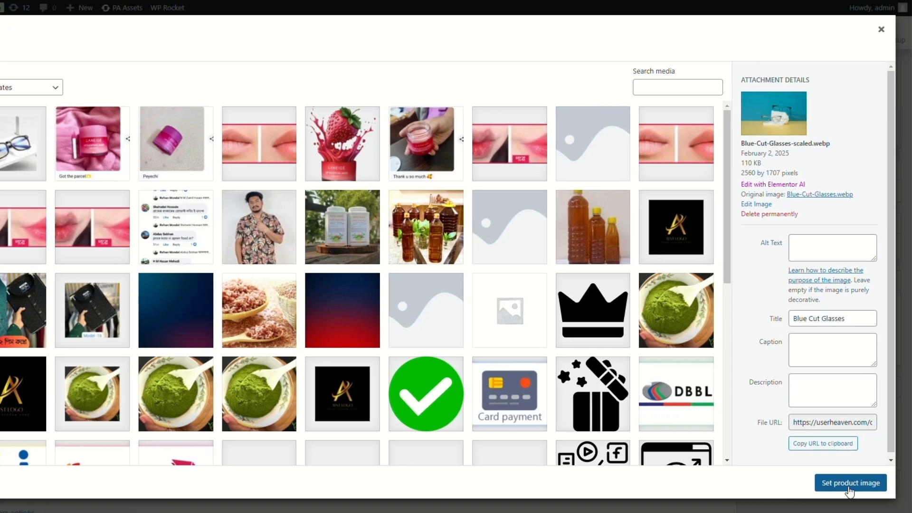
pyautogui.click(853, 482)
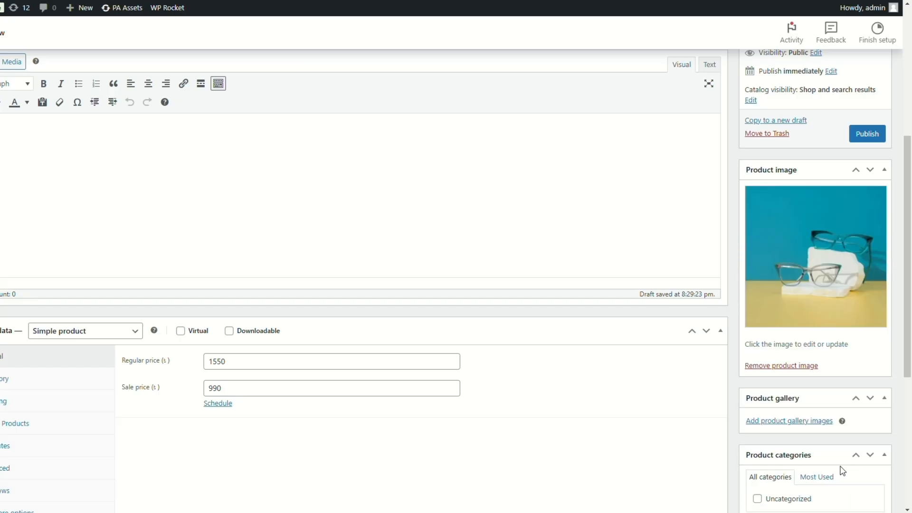
pyautogui.click(869, 136)
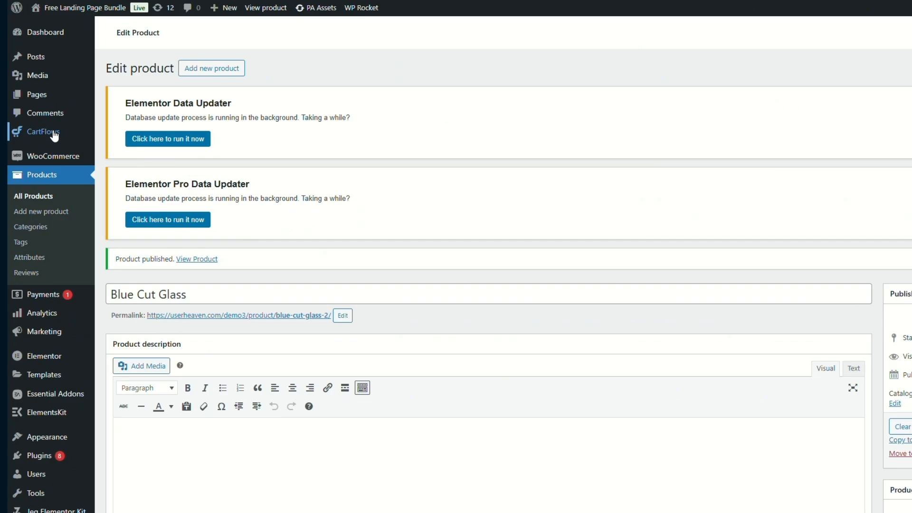
# Open the Checkout (Woo) step's settings in the ব্লু-কাট চশমা funnel of CartFlows.
pyautogui.moveTo(24, 135)
pyautogui.click(114, 151)
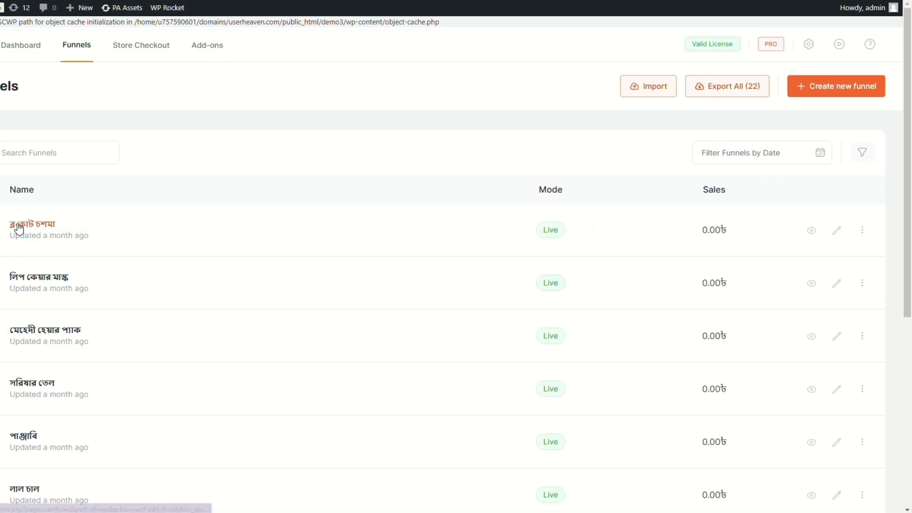
pyautogui.click(837, 232)
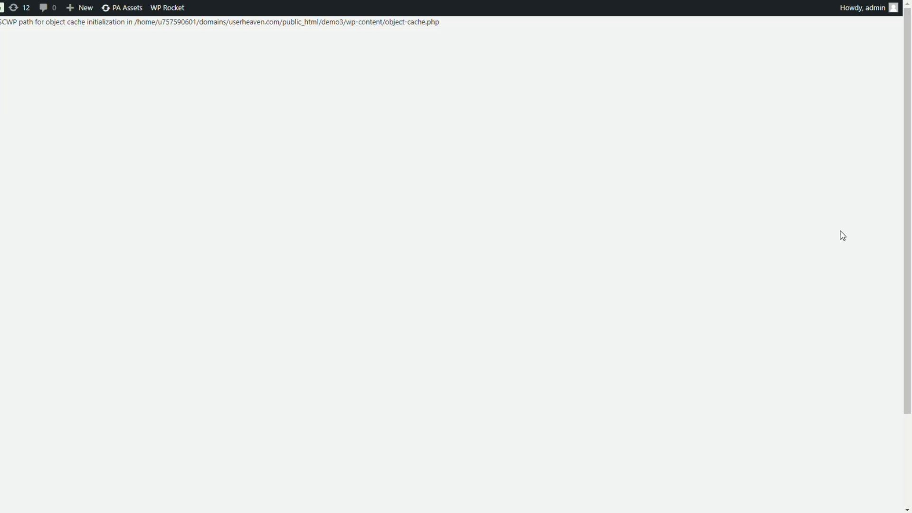
pyautogui.click(799, 295)
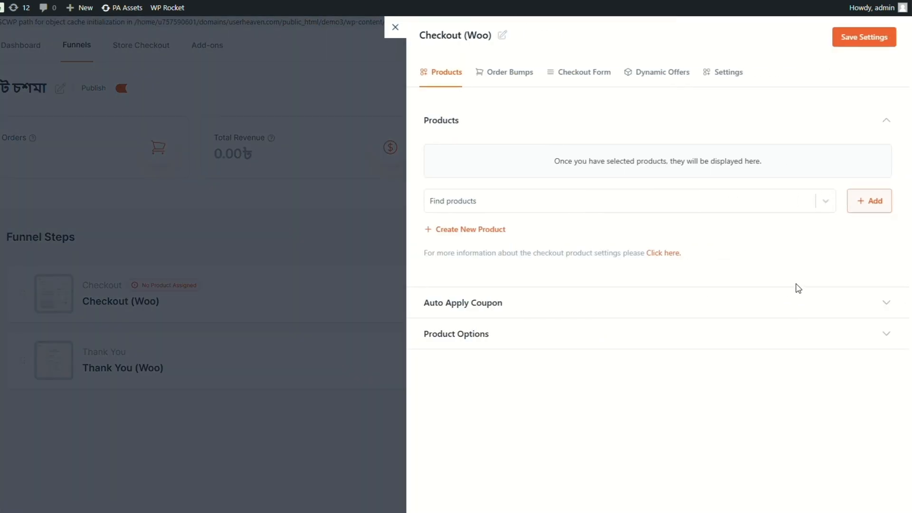
# Find and add the Blue Cut Glass product to the checkout step and save its settings.
pyautogui.click(477, 200)
pyautogui.write('blue')
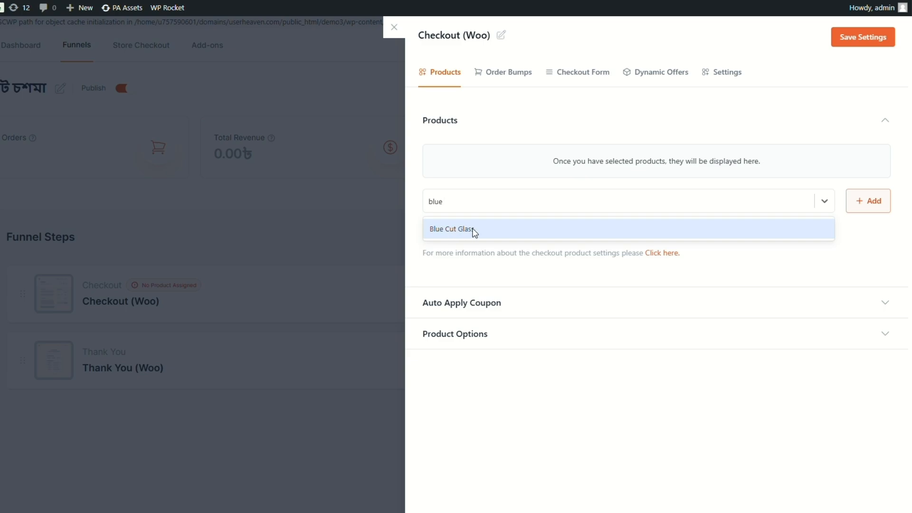
pyautogui.click(473, 230)
pyautogui.click(863, 204)
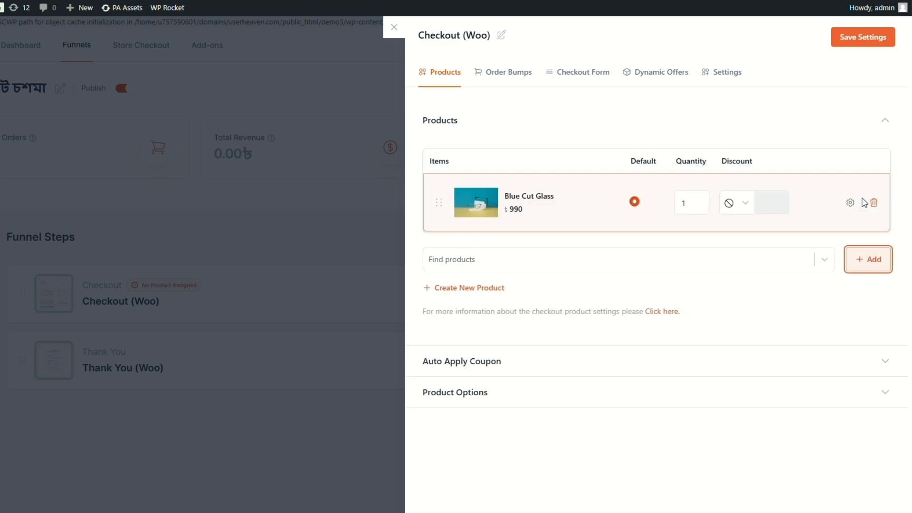
pyautogui.click(858, 39)
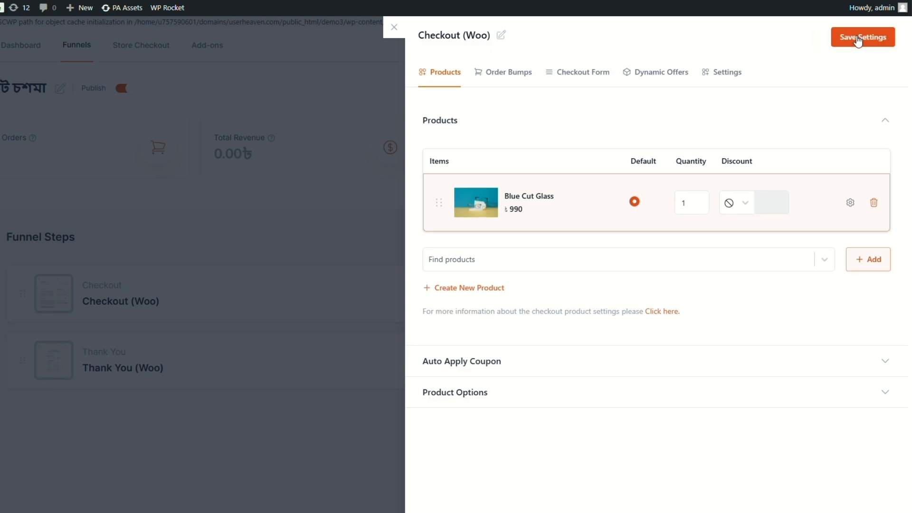
# Set the checkout step's slug to "blue cut glass", save the settings and close them.
pyautogui.click(728, 79)
pyautogui.moveTo(503, 172); pyautogui.dragTo(428, 173)
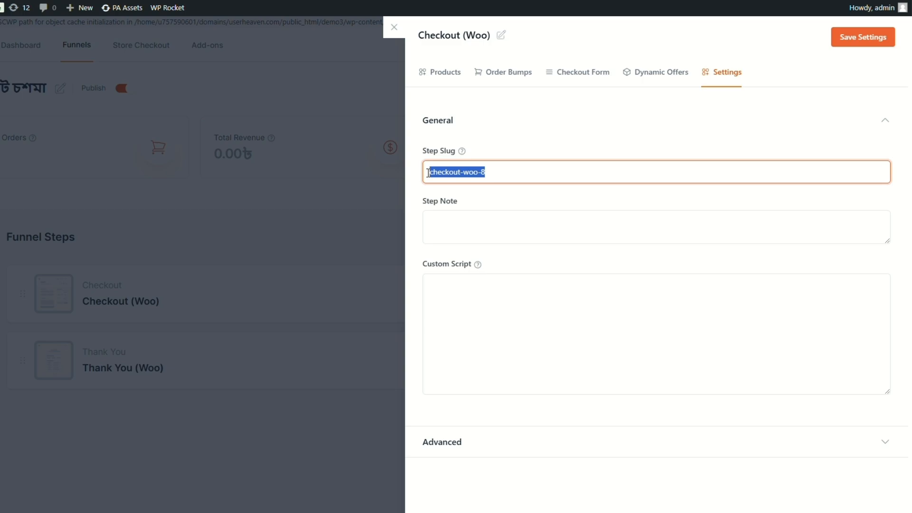
pyautogui.write('blue cut glass')
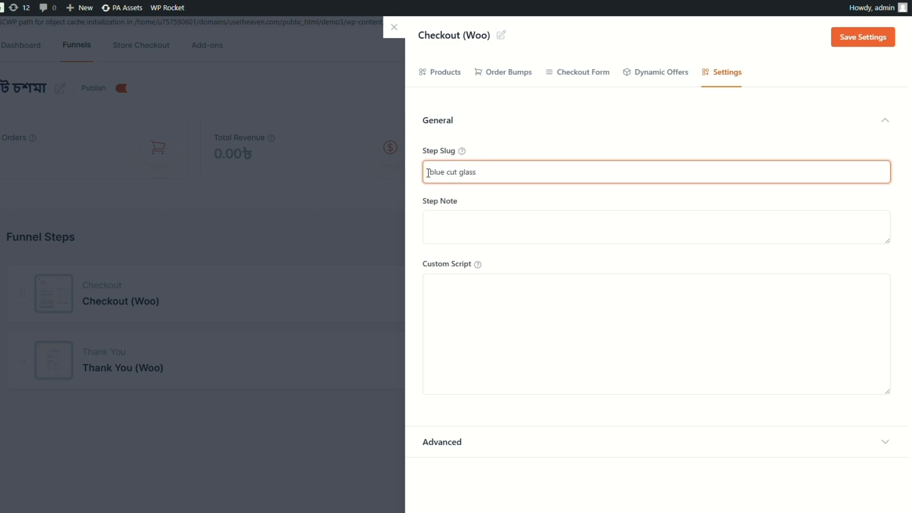
pyautogui.click(864, 42)
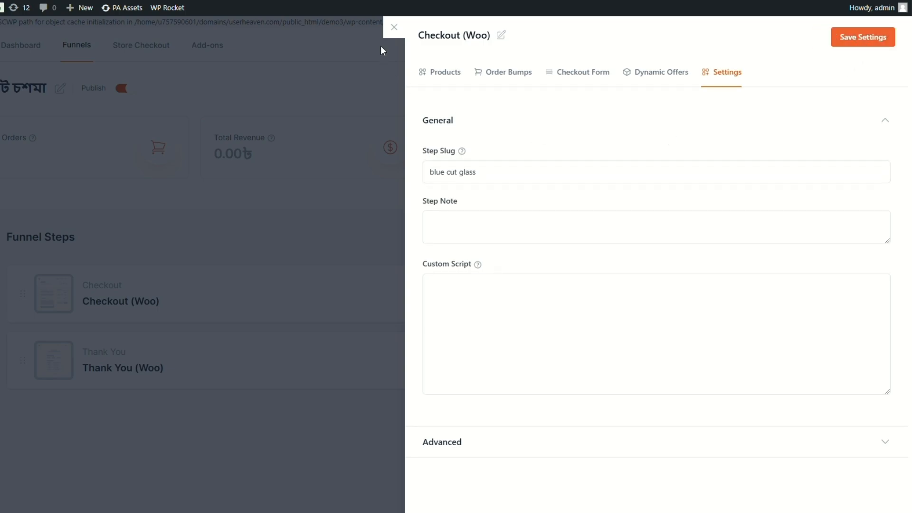
pyautogui.click(391, 28)
# View the live checkout landing page and review it from the countdown header down to the order form.
pyautogui.click(737, 293)
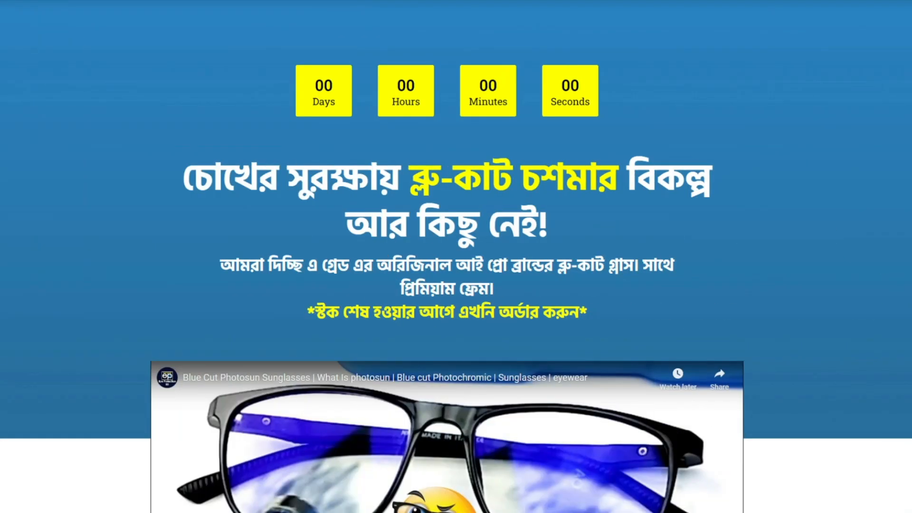
pyautogui.scroll(-15, 456, 256)
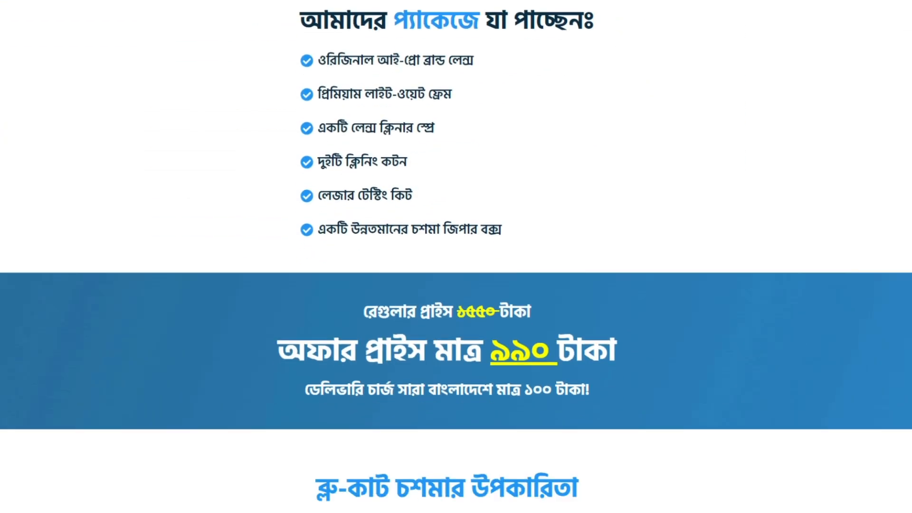
pyautogui.scroll(-15, 456, 257)
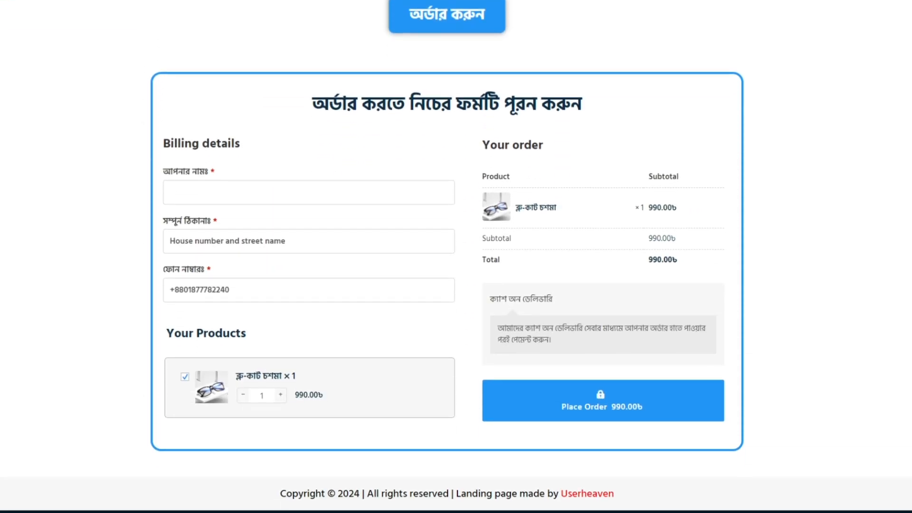
pyautogui.scroll(20, 456, 256)
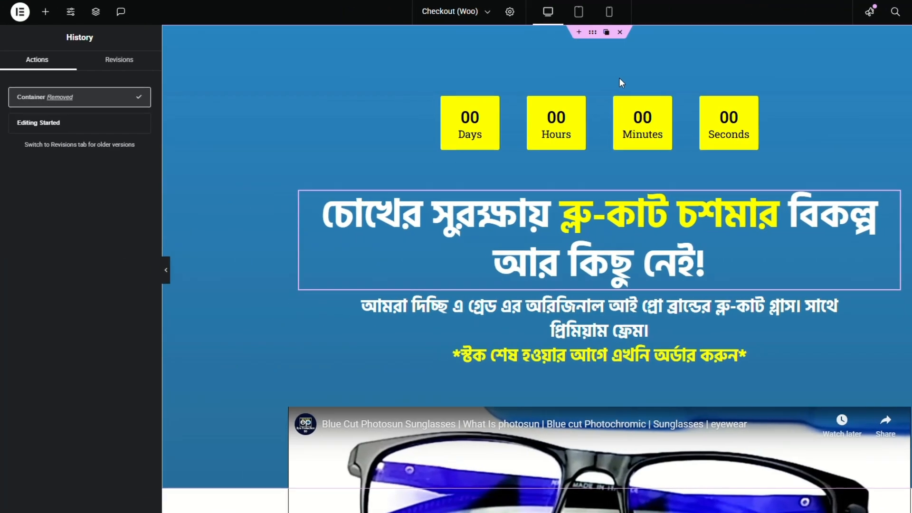
# Inspect the countdown's settings in the Elementor editor and examine the whole page in the Mobile Portrait preview.
pyautogui.click(471, 138)
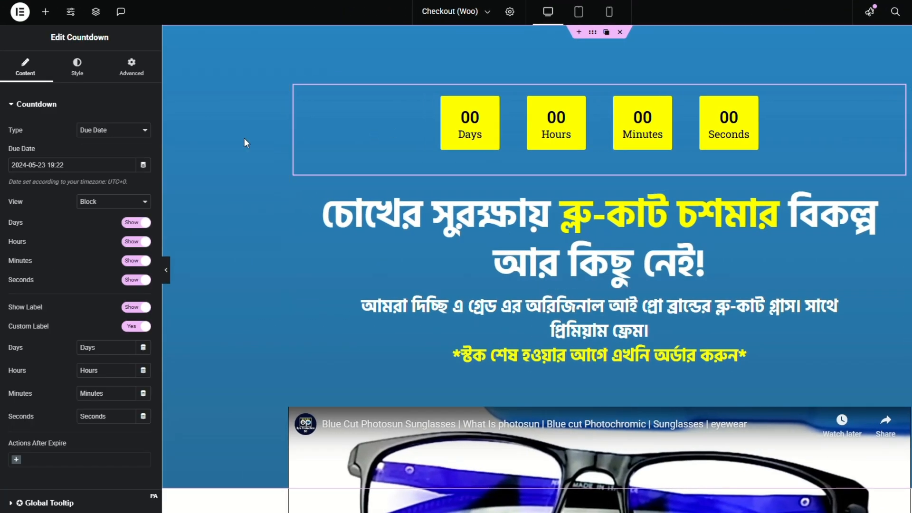
pyautogui.click(295, 86)
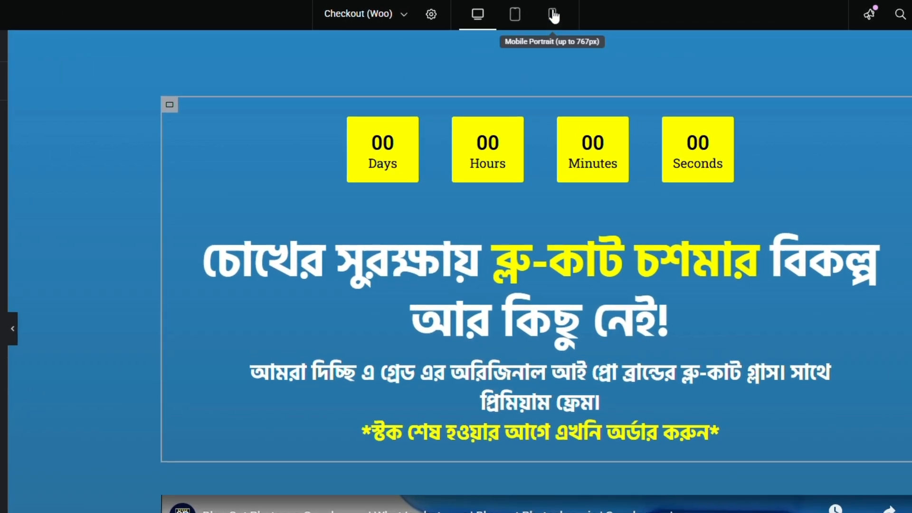
pyautogui.click(554, 14)
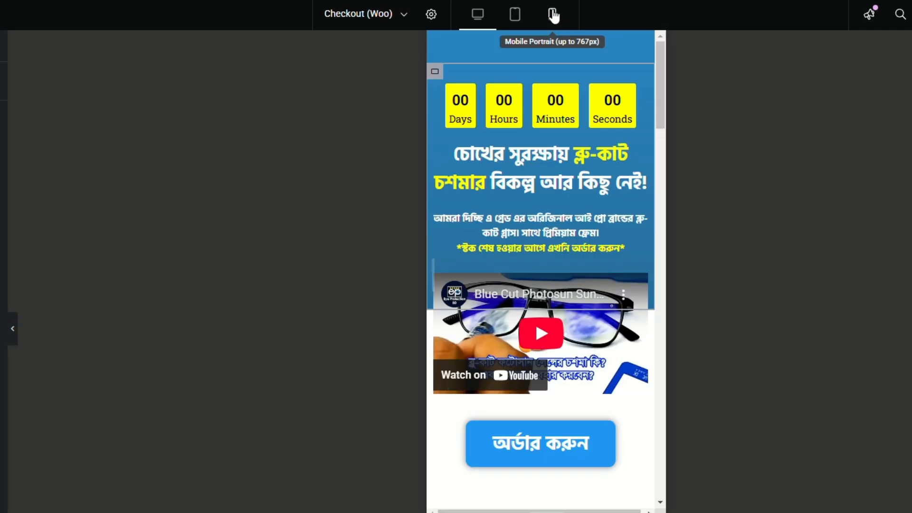
pyautogui.scroll(-12, 538, 184)
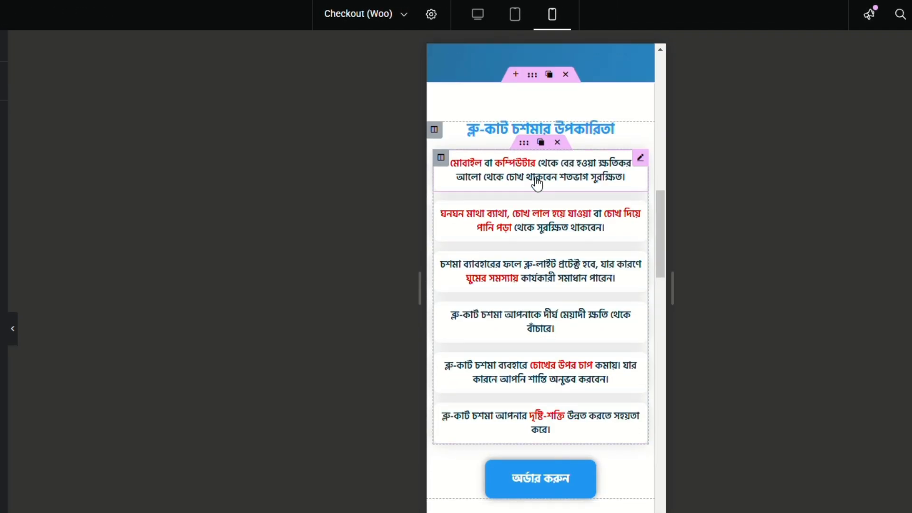
pyautogui.scroll(-15, 537, 184)
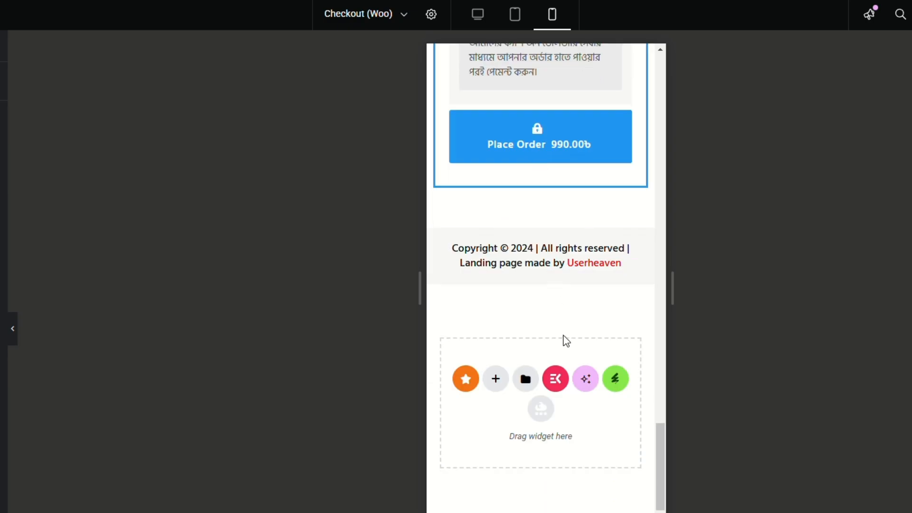
pyautogui.scroll(20, 563, 335)
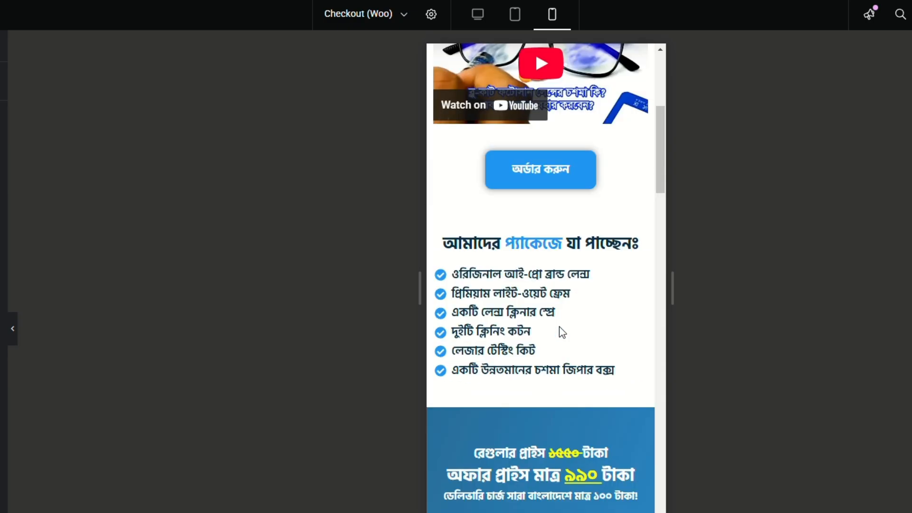
pyautogui.scroll(5, 560, 327)
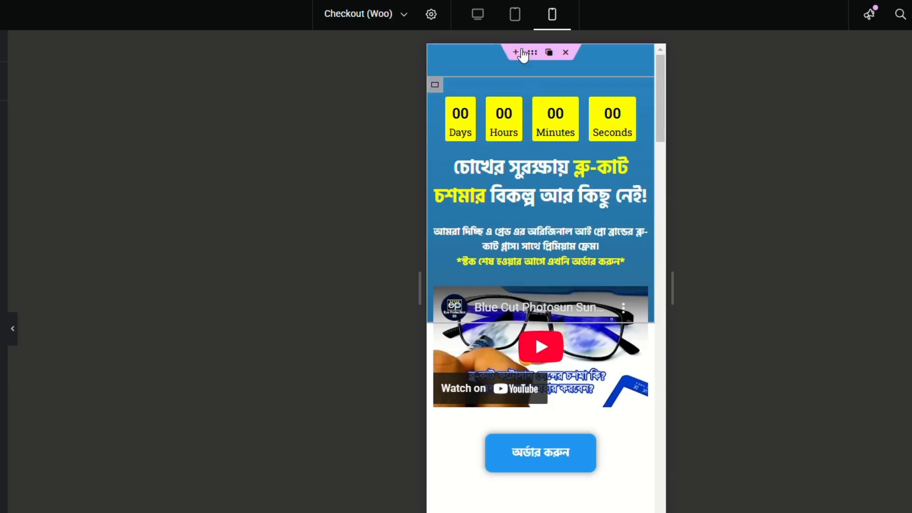
# Return the editor to the desktop preview and publish the landing page.
pyautogui.click(478, 14)
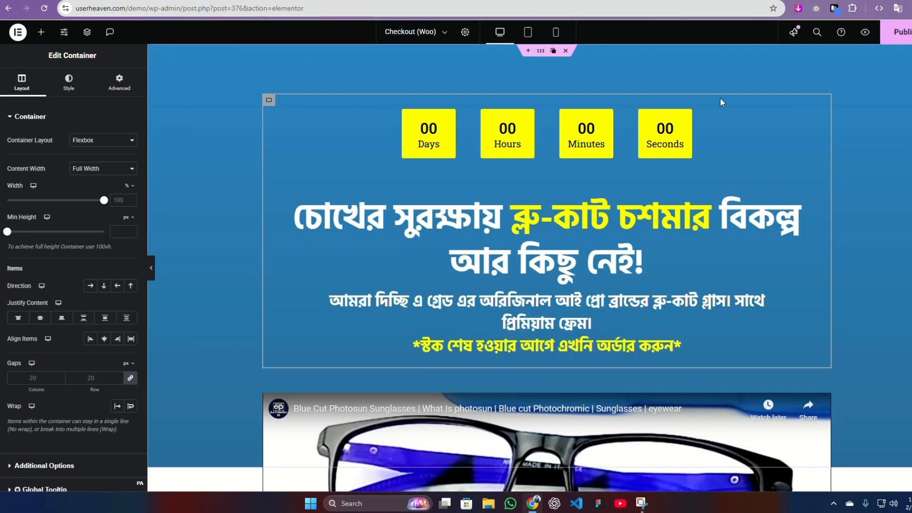
pyautogui.scroll(-3, 838, 83)
pyautogui.click(908, 33)
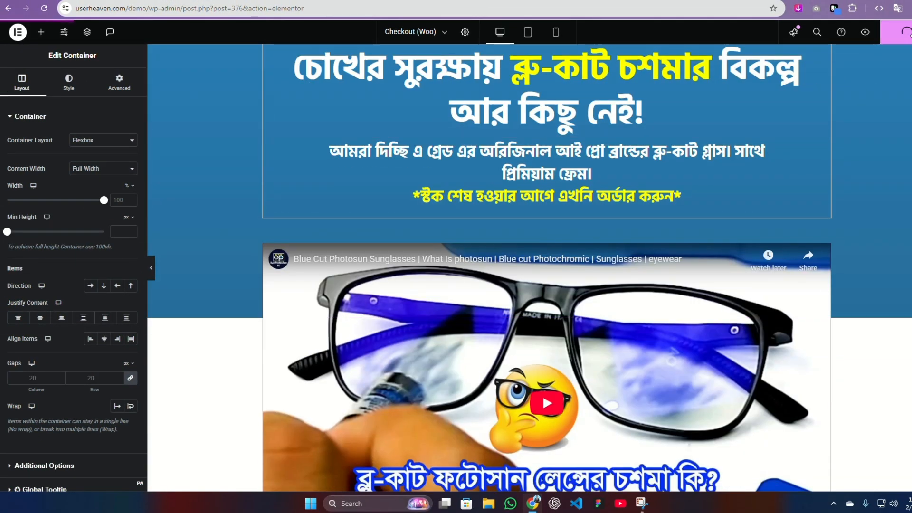